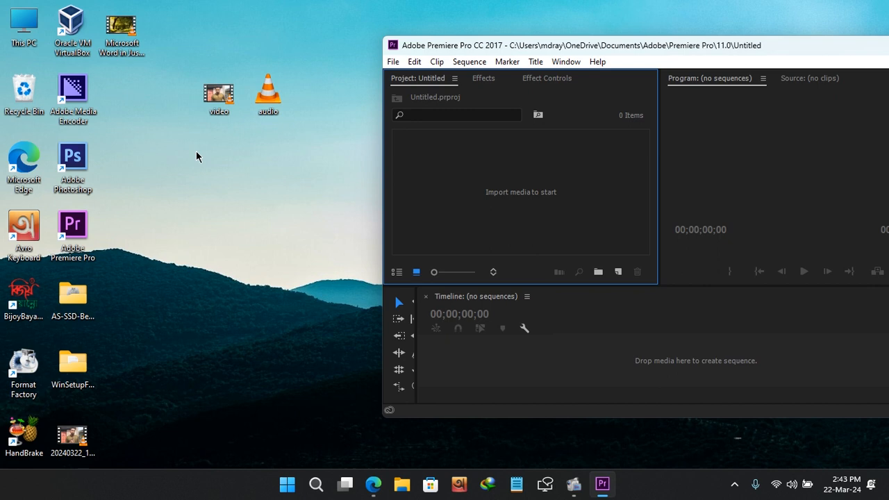
Import the video and audio files from the desktop into the project and maximize the Premiere Pro window.
{"action": "left_click_drag", "start_coordinate": [197, 151], "coordinate": [563, 172]}
{"action": "left_click_drag", "start_coordinate": [783, 43], "coordinate": [549, 54]}
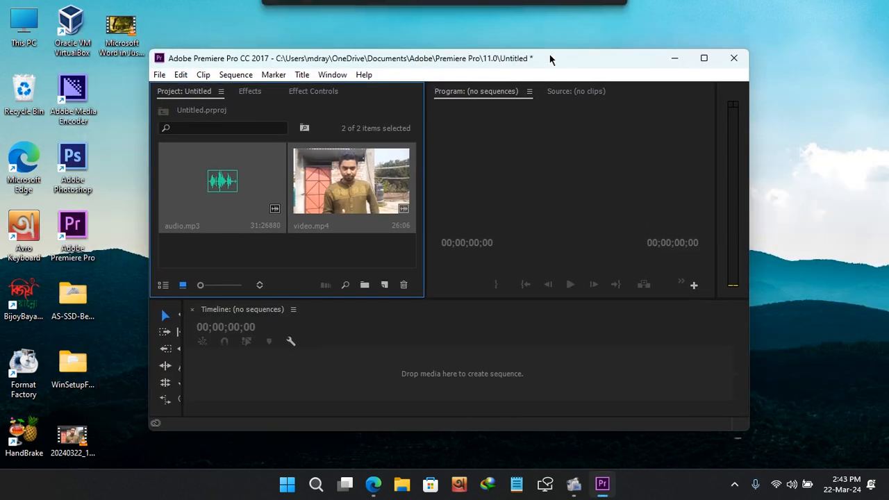
{"action": "double_click", "coordinate": [549, 55]}
{"action": "left_click", "coordinate": [343, 173]}
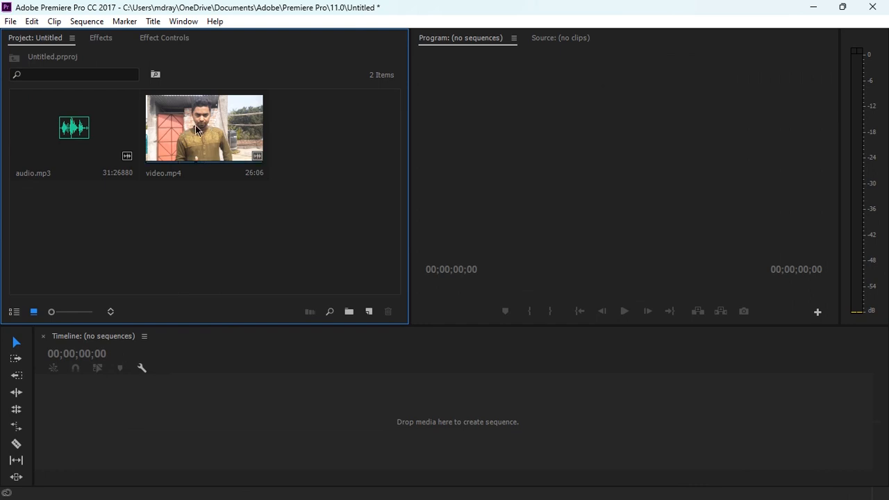
Create a sequence from video.mp4 with audio.mp3 at the start of track A2, and play its opening seconds.
{"action": "left_click_drag", "start_coordinate": [195, 125], "coordinate": [297, 384]}
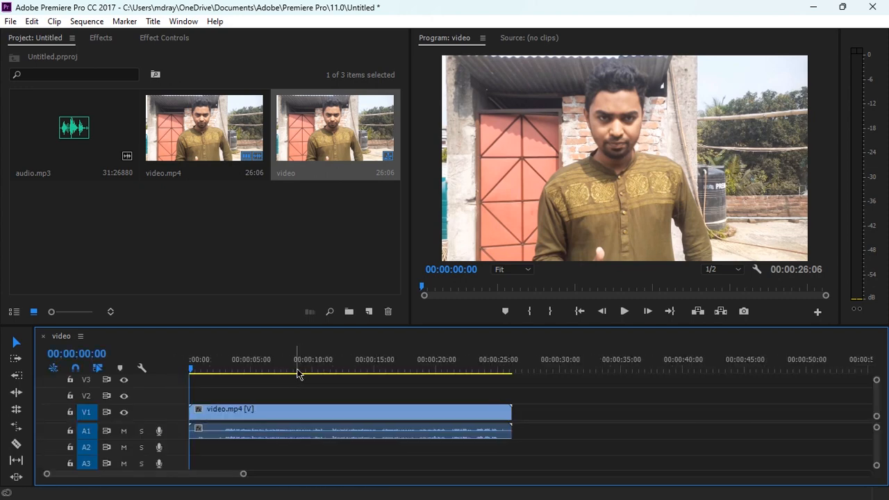
{"action": "left_click_drag", "start_coordinate": [243, 474], "coordinate": [220, 479]}
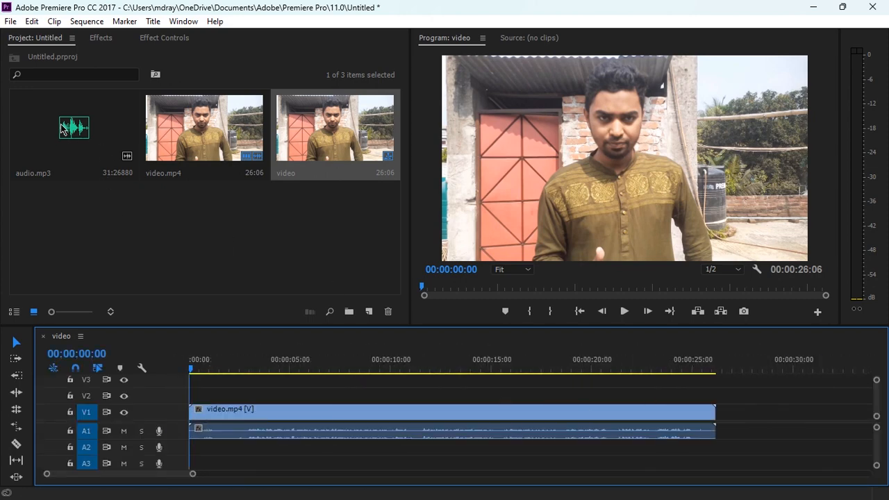
{"action": "left_click_drag", "start_coordinate": [63, 126], "coordinate": [172, 450]}
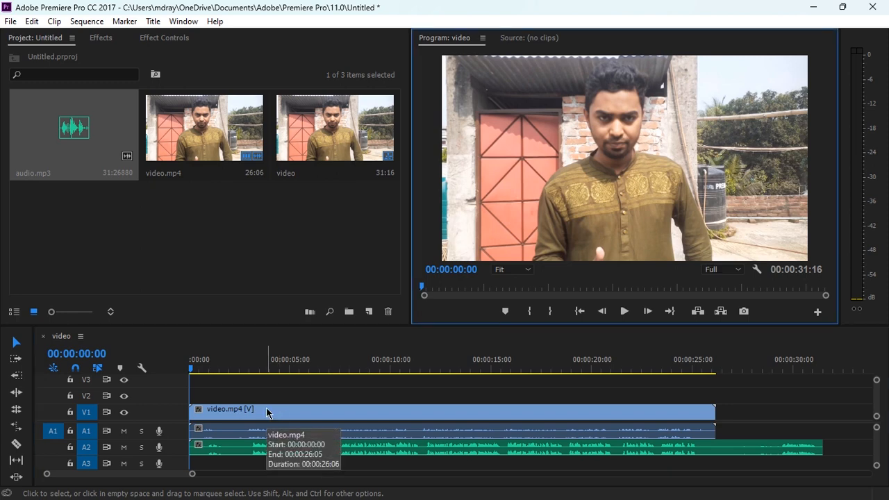
{"action": "key", "text": "space"}
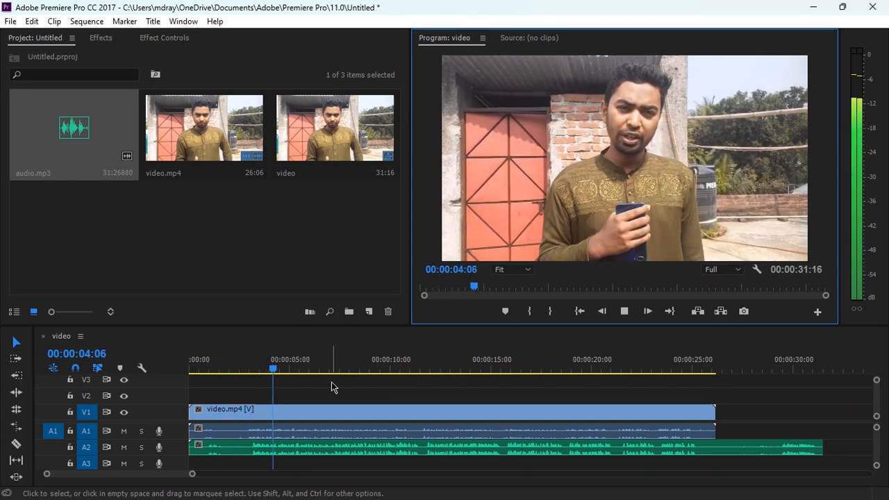
{"action": "key", "text": "space"}
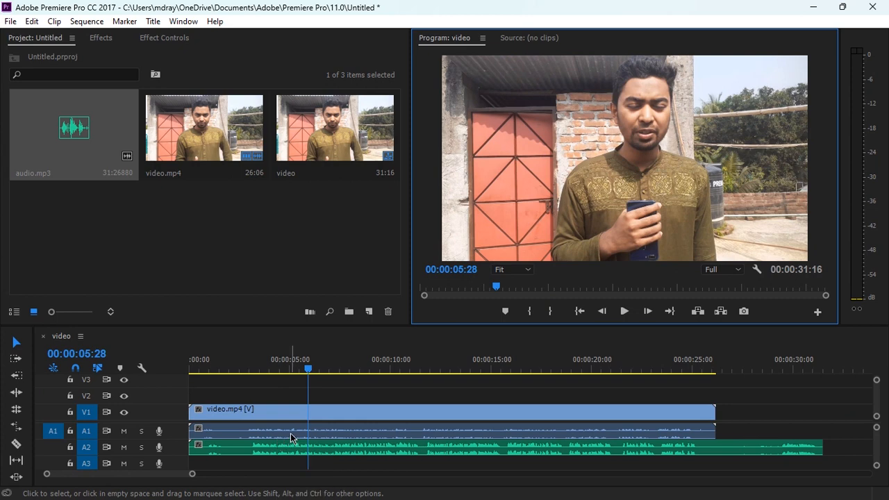
Synchronize the video.mp4 and audio.mp3 clips in the timeline by Audio, using track channel 1.
{"action": "left_click_drag", "start_coordinate": [207, 438], "coordinate": [257, 450]}
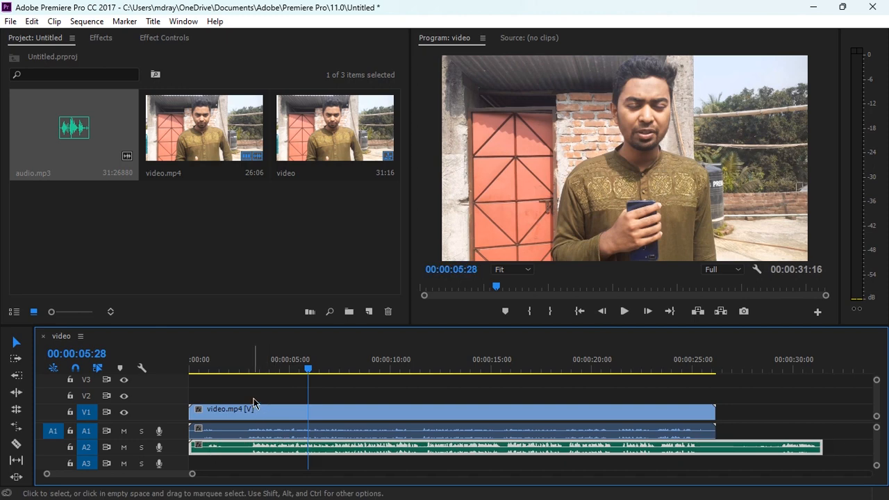
{"action": "left_click_drag", "start_coordinate": [254, 402], "coordinate": [293, 451]}
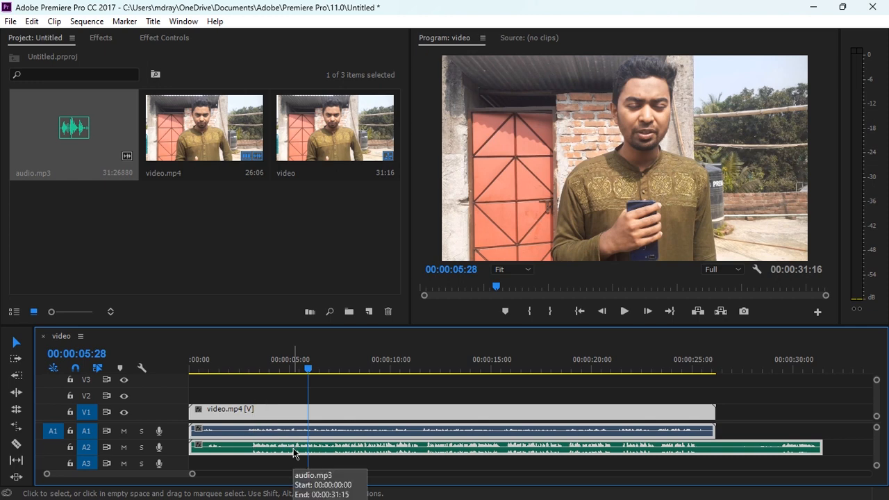
{"action": "right_click", "coordinate": [334, 417]}
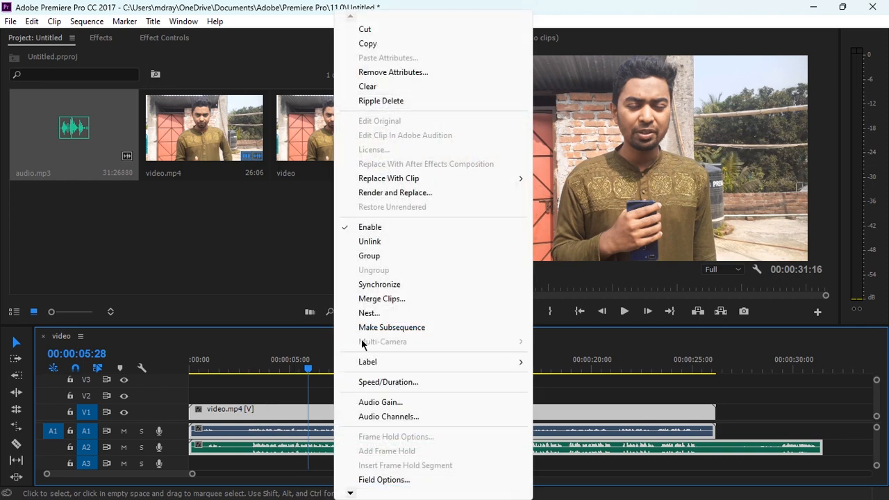
{"action": "left_click", "coordinate": [402, 285]}
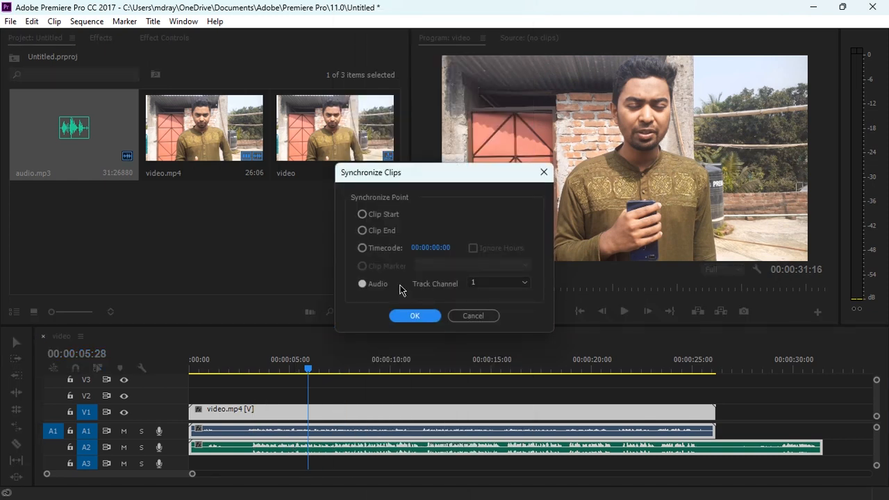
{"action": "left_click", "coordinate": [361, 284]}
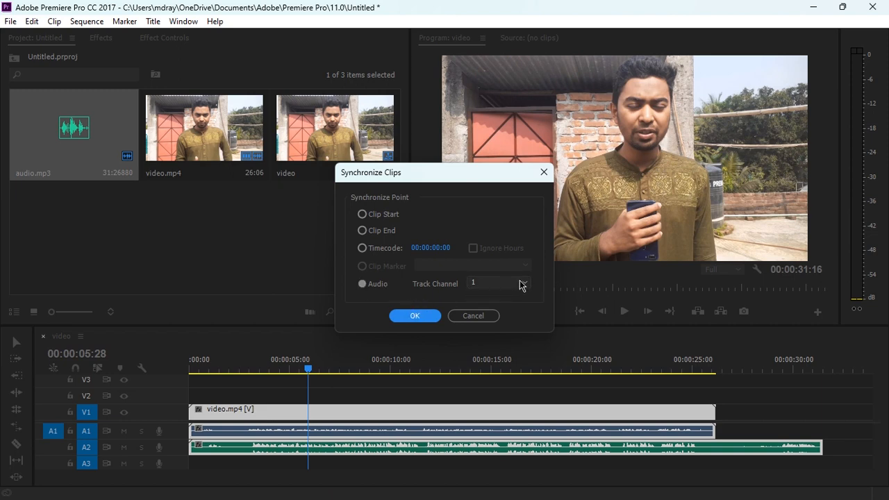
{"action": "left_click", "coordinate": [407, 317]}
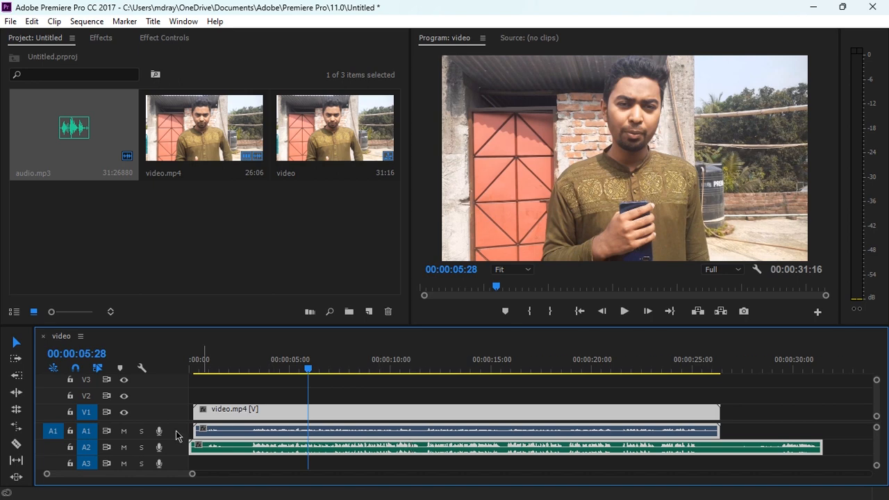
Unlink video.mp4 from its original sound and delete that sound clip from track A1.
{"action": "right_click", "coordinate": [287, 414]}
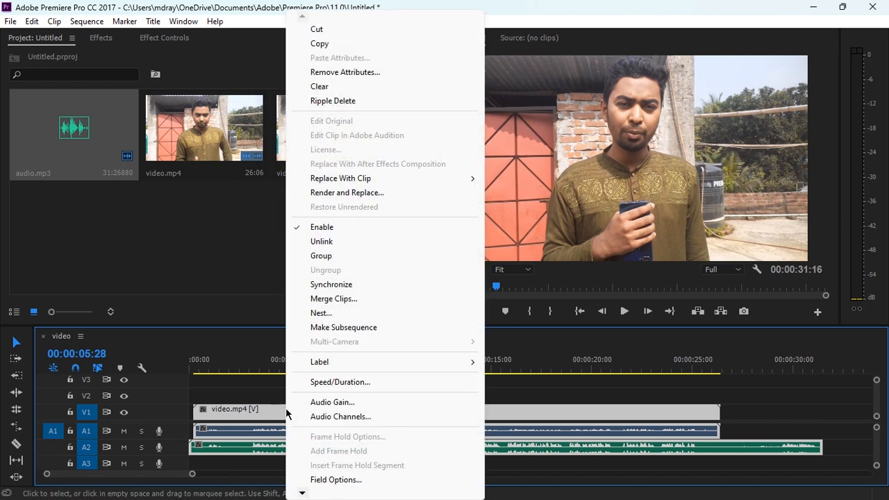
{"action": "left_click", "coordinate": [337, 239]}
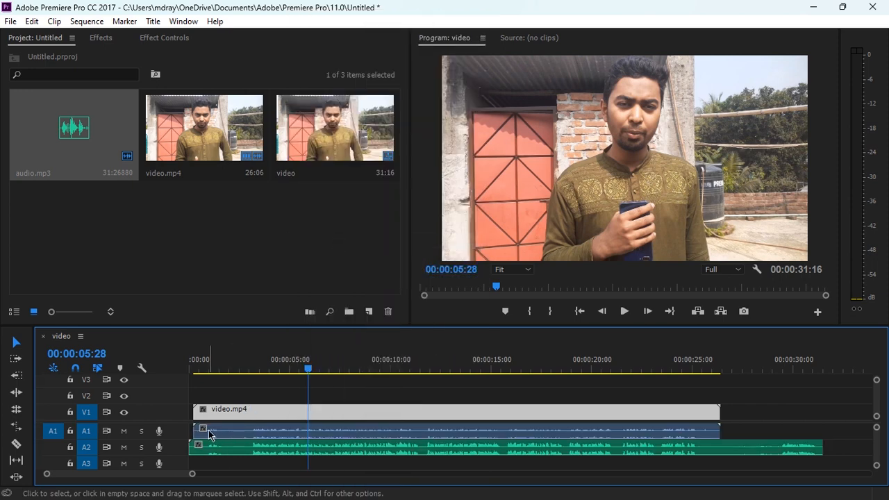
{"action": "left_click", "coordinate": [289, 436]}
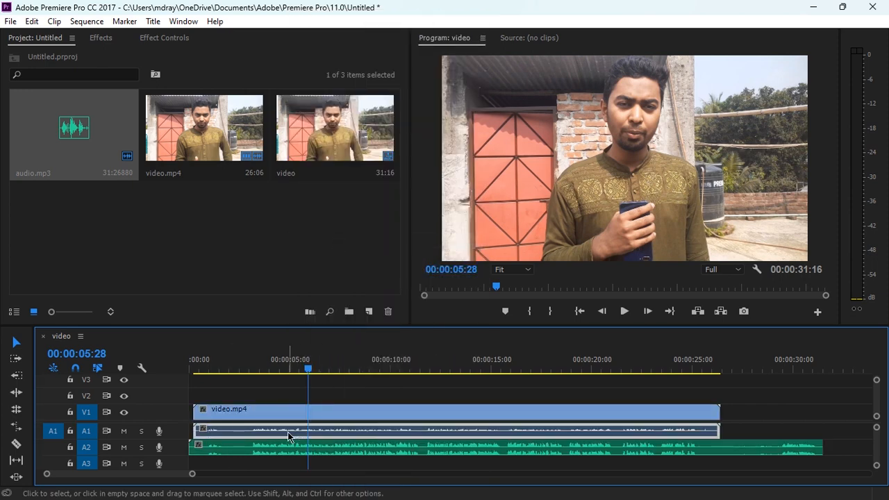
{"action": "key", "text": "Delete"}
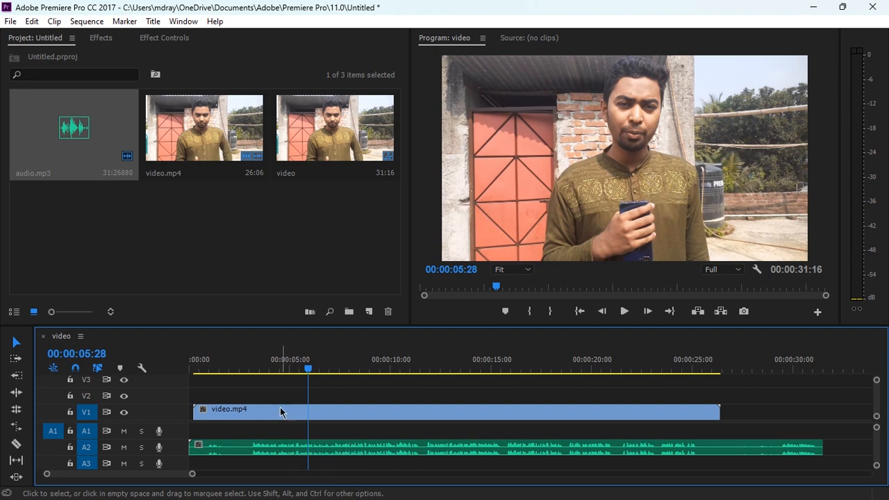
Link the video clip with the audio.mp3 clip and move the audio from track A2 to A1.
{"action": "left_click_drag", "start_coordinate": [273, 394], "coordinate": [288, 456]}
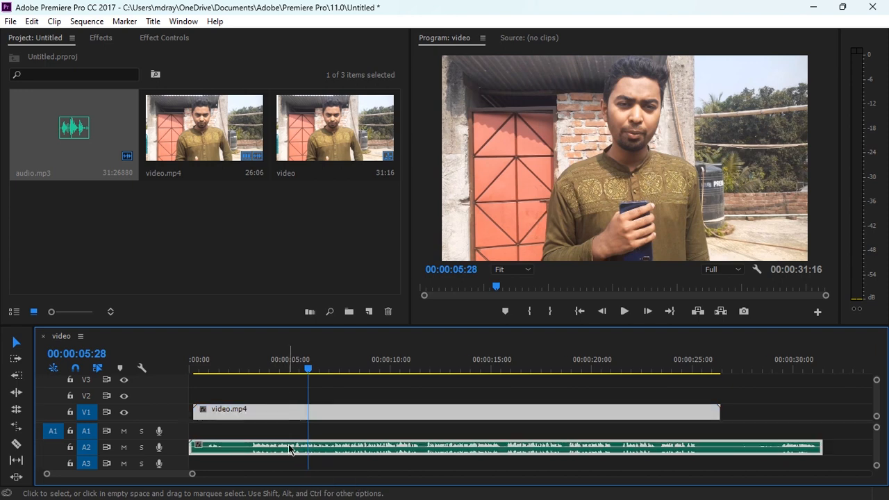
{"action": "right_click", "coordinate": [288, 444]}
{"action": "left_click", "coordinate": [351, 240]}
{"action": "left_click_drag", "start_coordinate": [274, 450], "coordinate": [275, 431]}
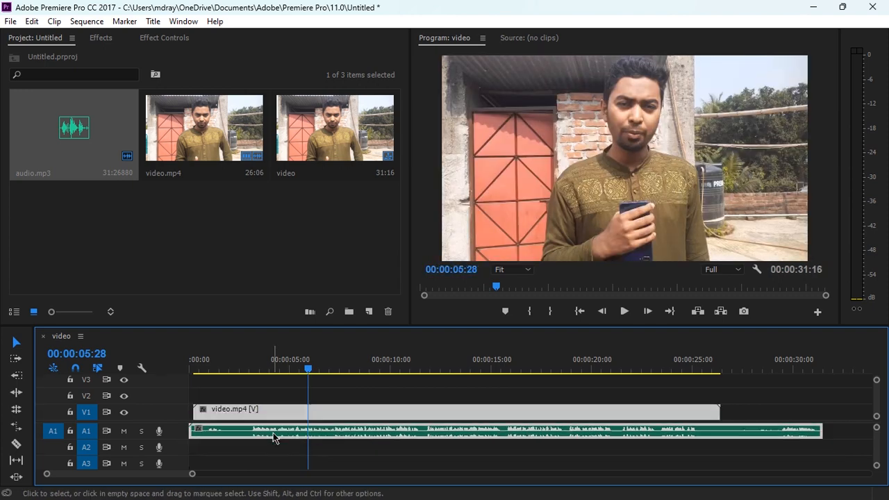
Play the synchronized sequence from 00:00:02:21 to check the lip sync.
{"action": "left_click", "coordinate": [245, 370]}
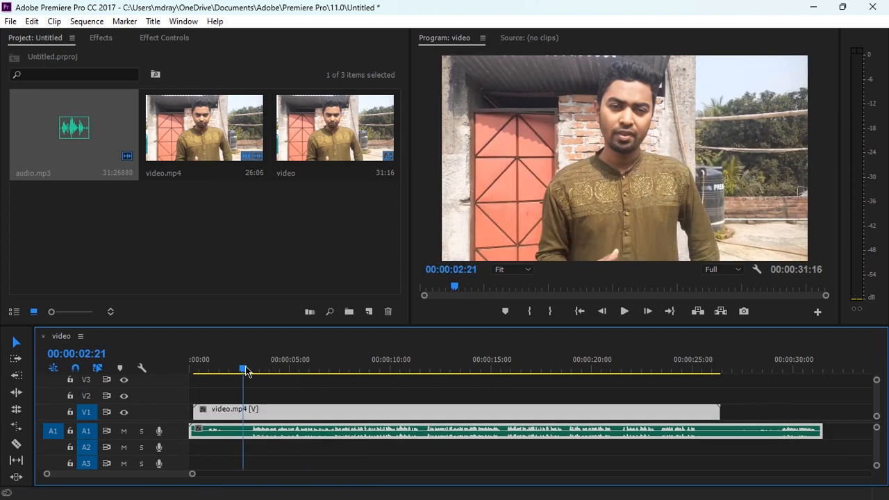
{"action": "key", "text": "space"}
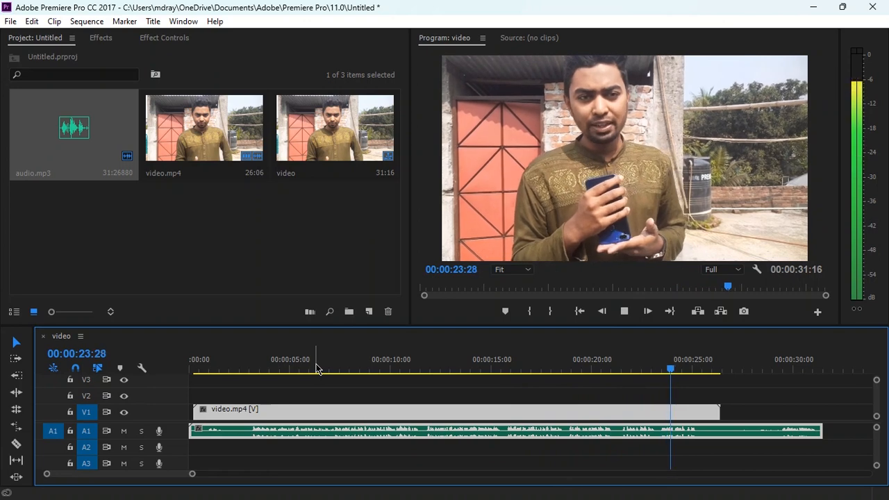
{"action": "key", "text": "space"}
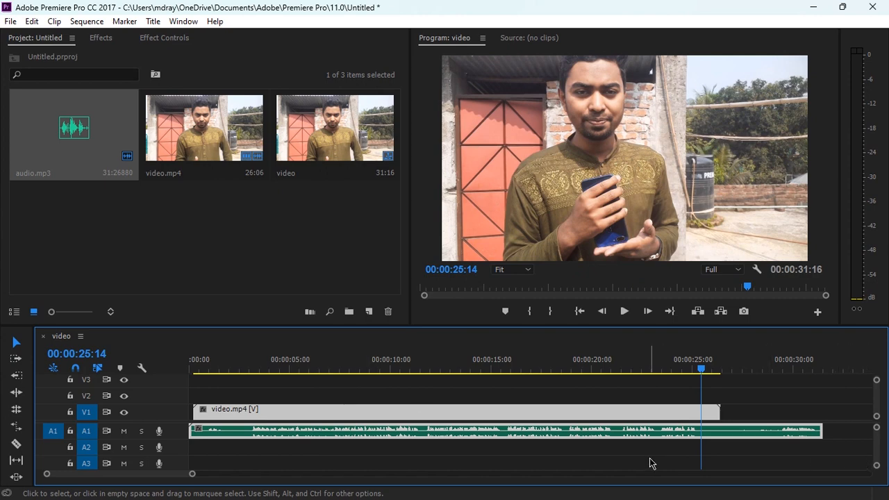
Delete the video and audio clips from the timeline to empty the sequence.
{"action": "double_click", "coordinate": [502, 416]}
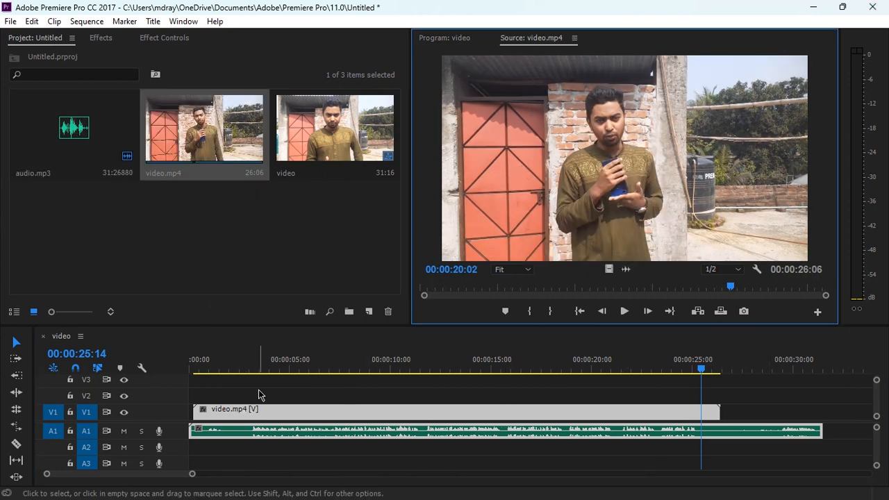
{"action": "left_click_drag", "start_coordinate": [259, 389], "coordinate": [351, 448]}
{"action": "key", "text": "Delete"}
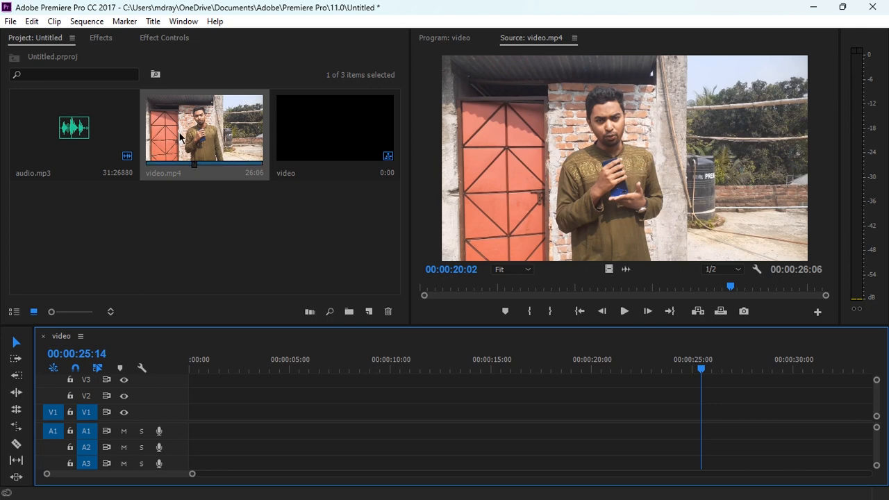
Place video.mp4 on V1 and A1 and audio.mp3 on A2, both starting at the beginning of the sequence.
{"action": "left_click_drag", "start_coordinate": [190, 113], "coordinate": [208, 420]}
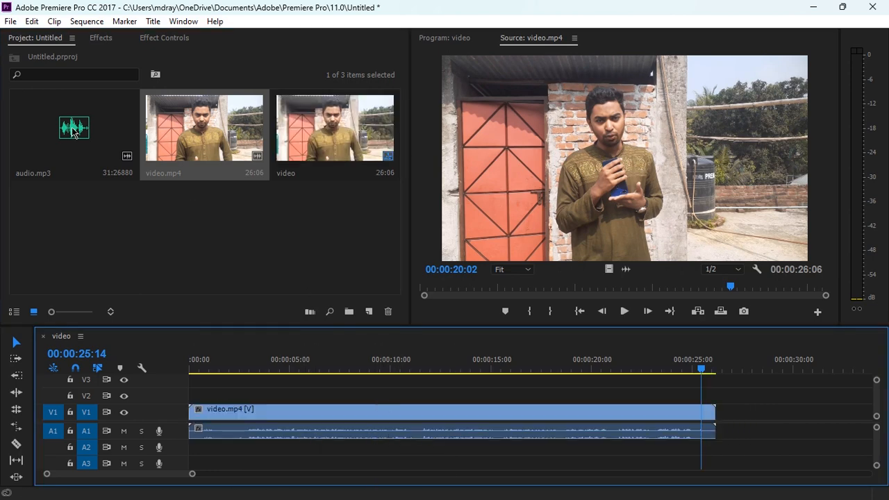
{"action": "left_click_drag", "start_coordinate": [41, 132], "coordinate": [202, 450]}
{"action": "key", "text": "="}
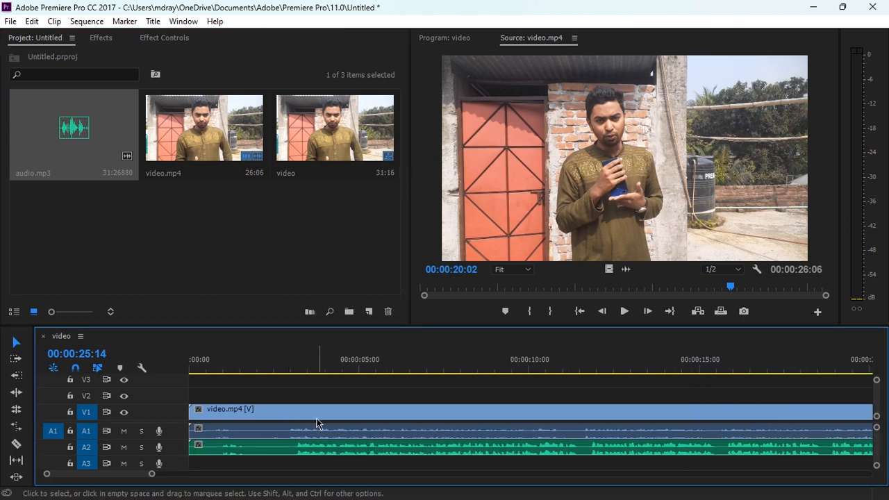
Shift the video.mp4 clip to start at about 00:00:00:06, aligning its sound waveform with the audio.mp3 waveform on A2.
{"action": "left_click_drag", "start_coordinate": [314, 416], "coordinate": [321, 410]}
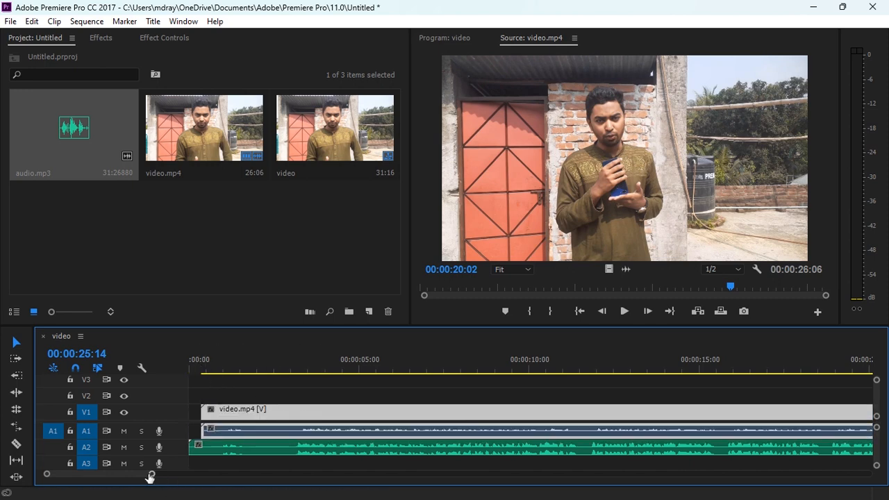
{"action": "left_click_drag", "start_coordinate": [152, 477], "coordinate": [127, 475]}
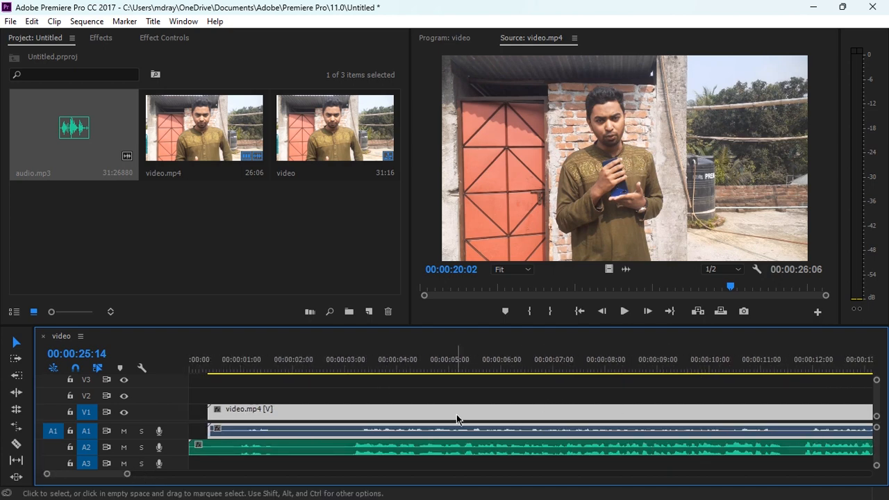
{"action": "left_click_drag", "start_coordinate": [457, 419], "coordinate": [442, 415]}
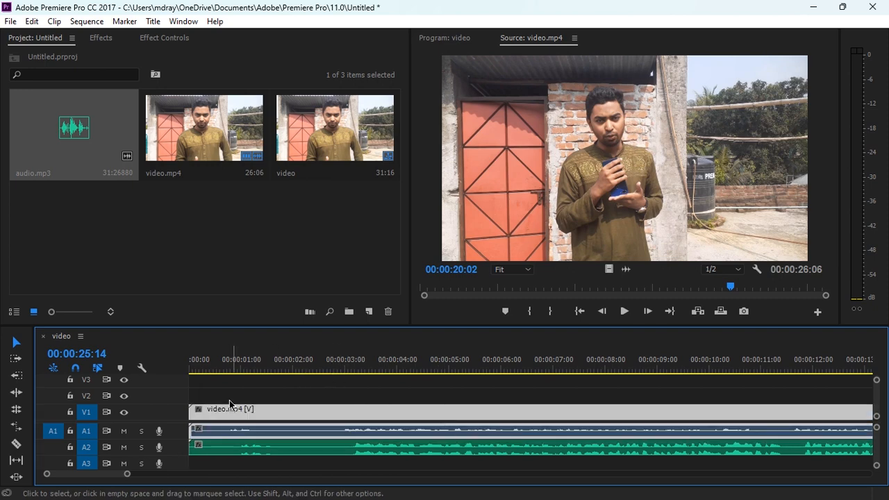
{"action": "left_click", "coordinate": [194, 368]}
{"action": "left_click_drag", "start_coordinate": [234, 416], "coordinate": [231, 415]}
{"action": "left_click", "coordinate": [198, 368]}
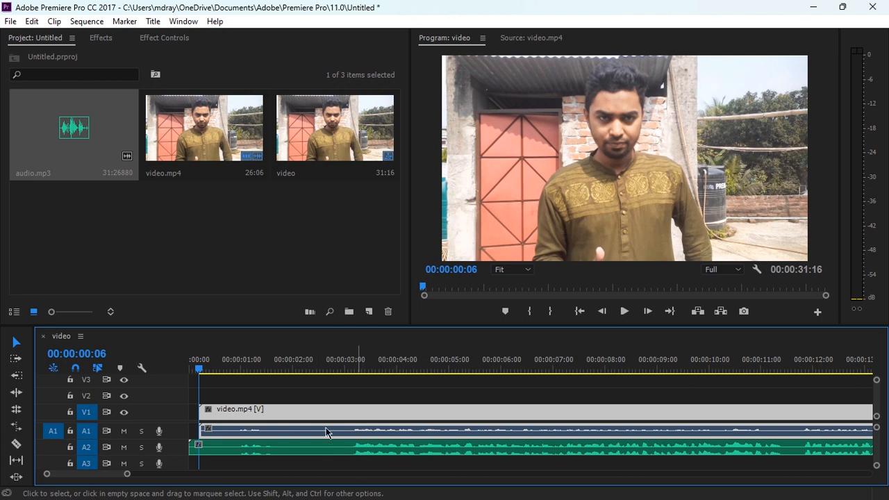
Mute track A1 and play the sequence from 00:00:03:01 to check the manual sync.
{"action": "left_click", "coordinate": [123, 431]}
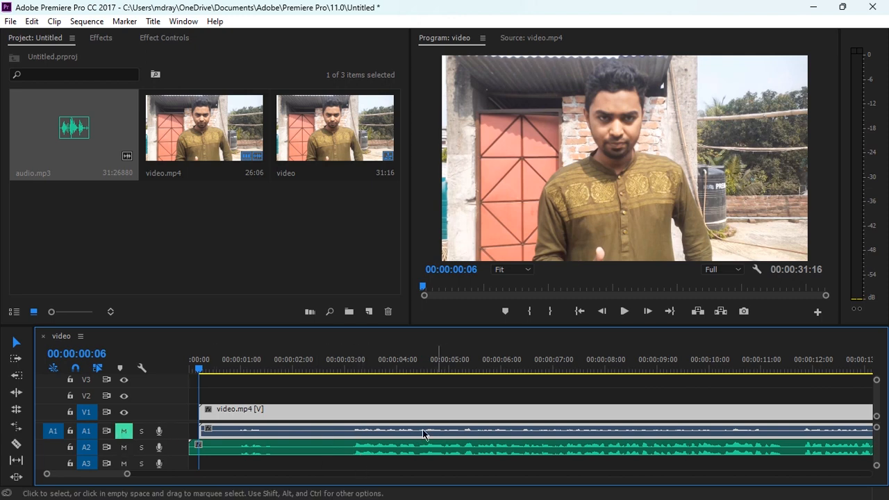
{"action": "left_click", "coordinate": [348, 371]}
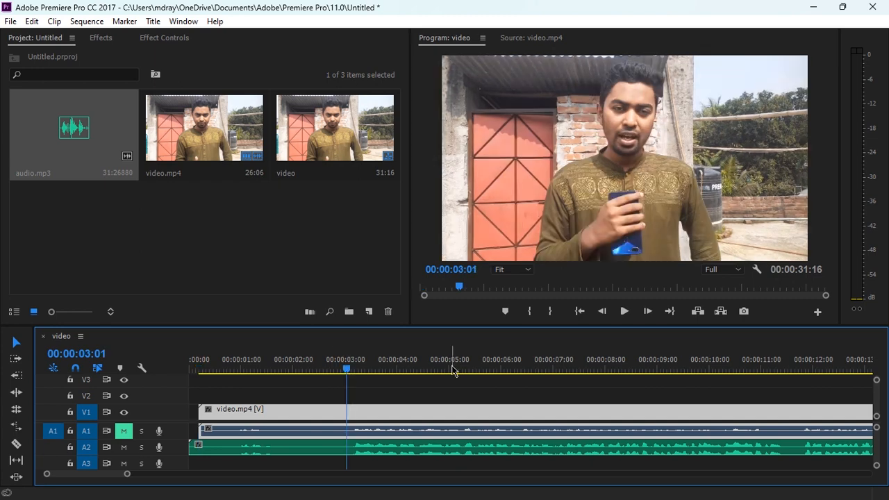
{"action": "key", "text": "space"}
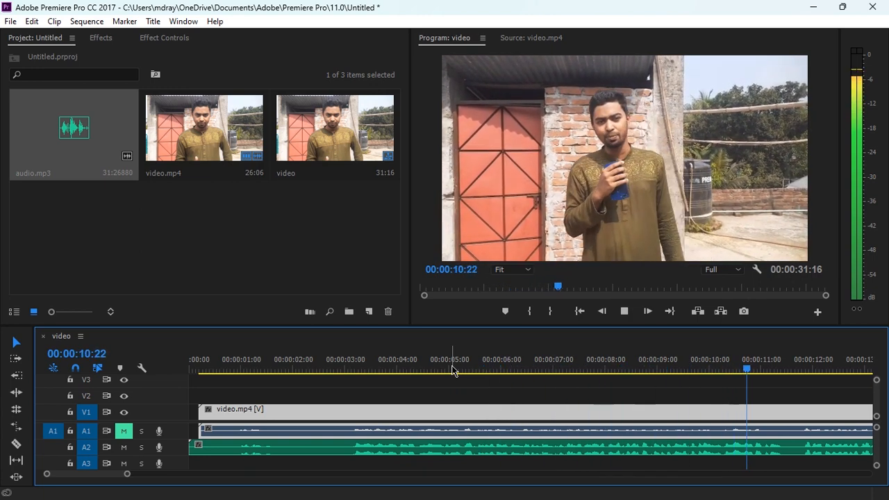
{"action": "key", "text": "space"}
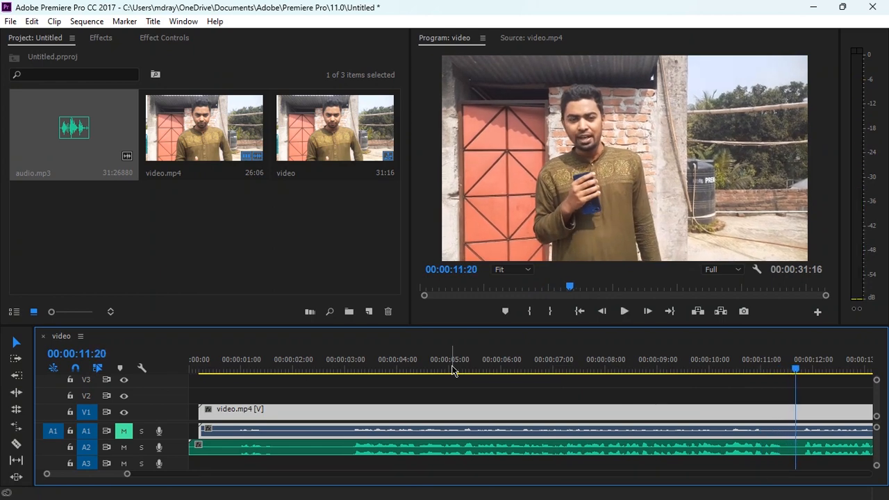